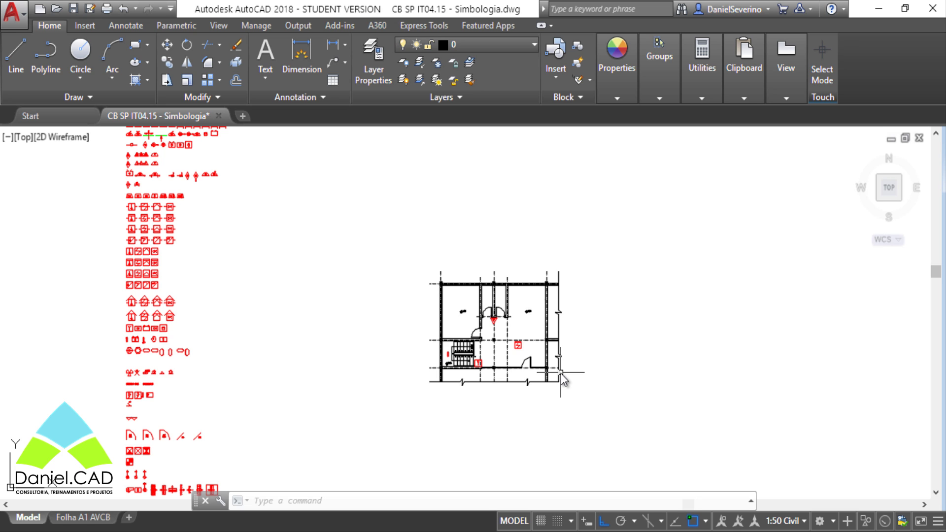
- Centre the floor plan and run TIME, expanding the history to show 21:33:52 total editing time
middle_drag(561, 374, 473, 356)
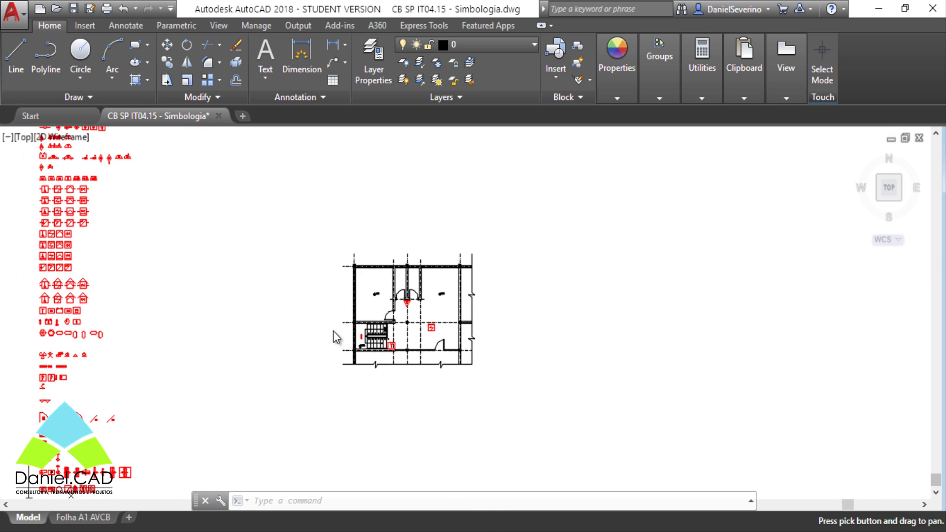
scroll(335, 337, up, 2)
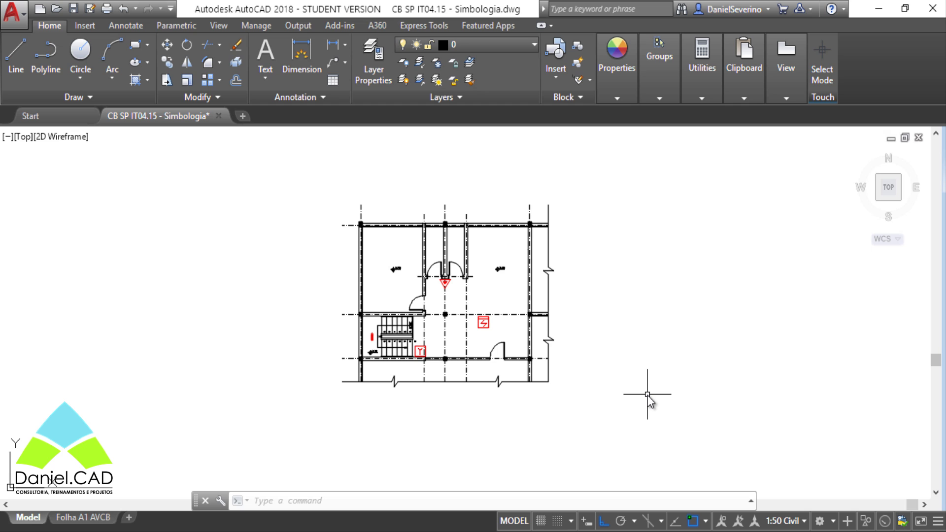
key(Escape)
key(Escape)
key(Escape)
text(tim)
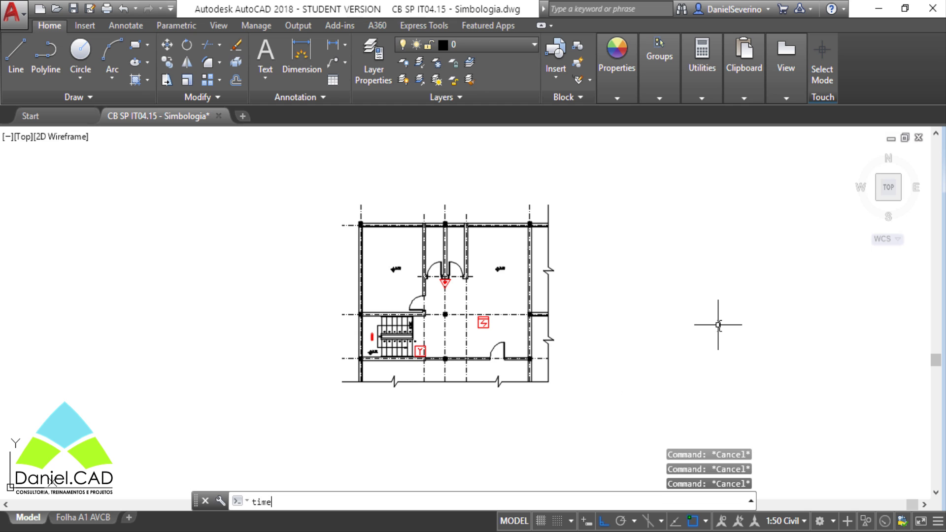
text(e)
key(Return)
key(F2)
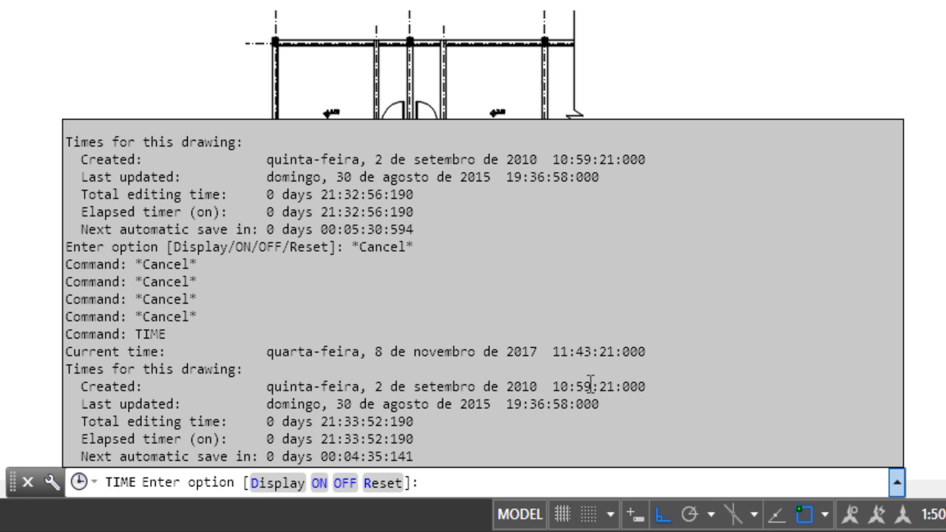
- Redisplay the TIME report twice with D, total editing time reaching 21:37:15
text( d)
key(Return)
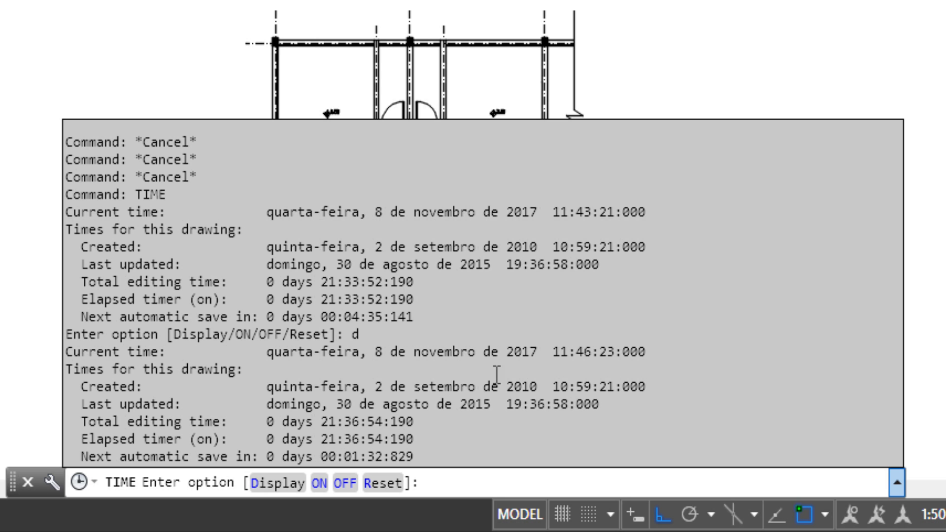
text(d)
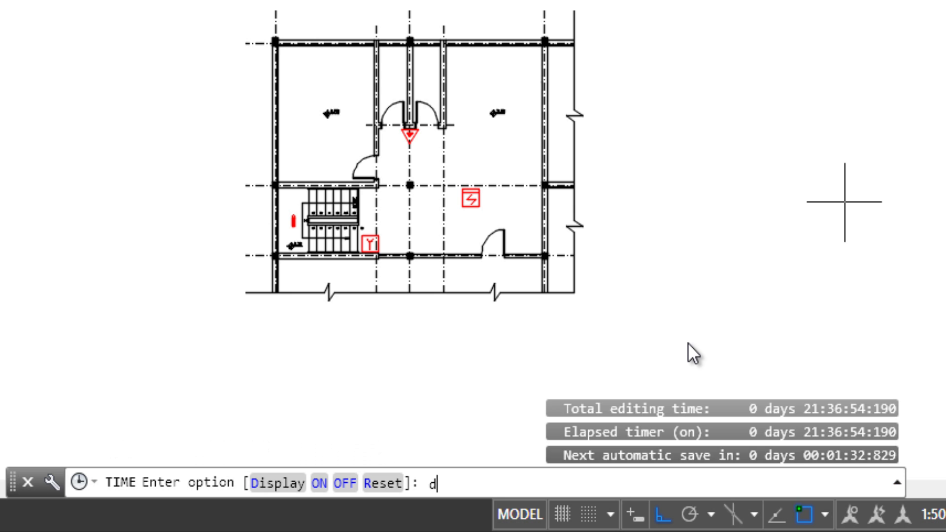
key(Return)
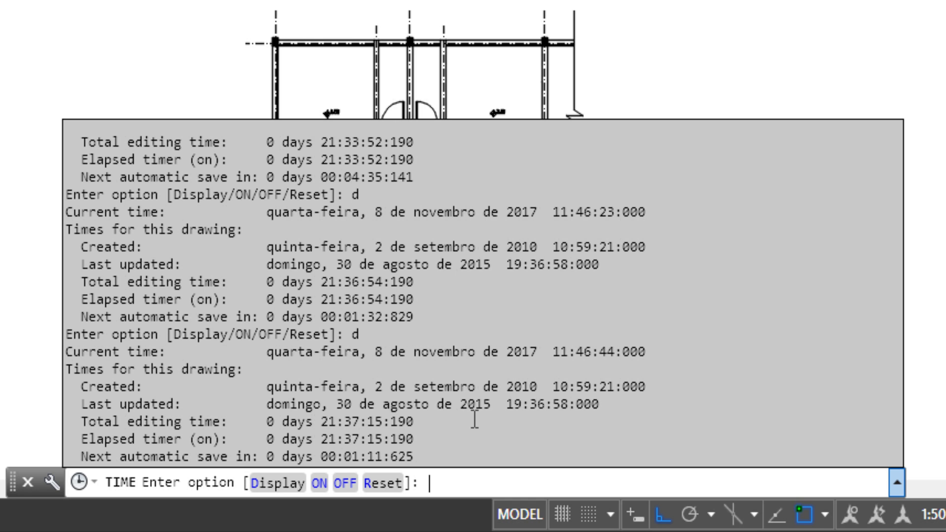
- Turn the elapsed timer OFF and redisplay the times twice, elapsed holding at 21:37:49
text(off)
key(Return)
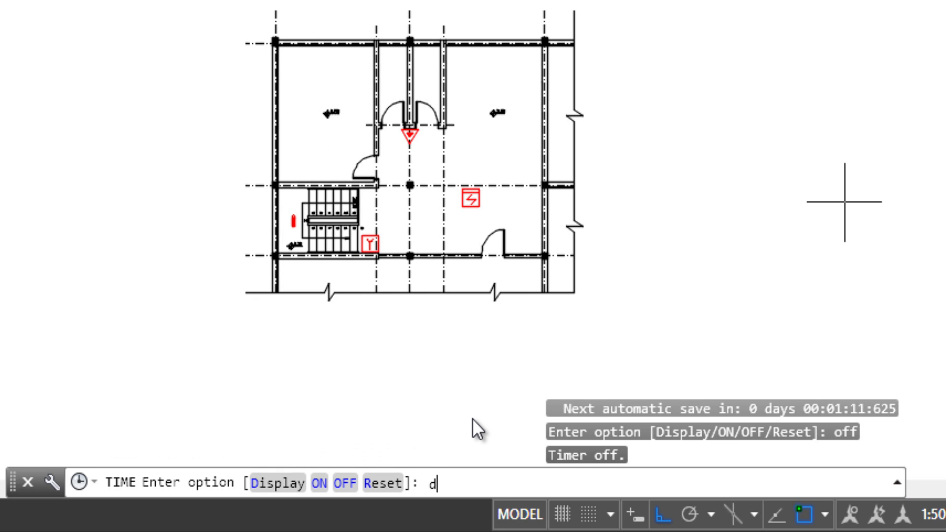
key(Return)
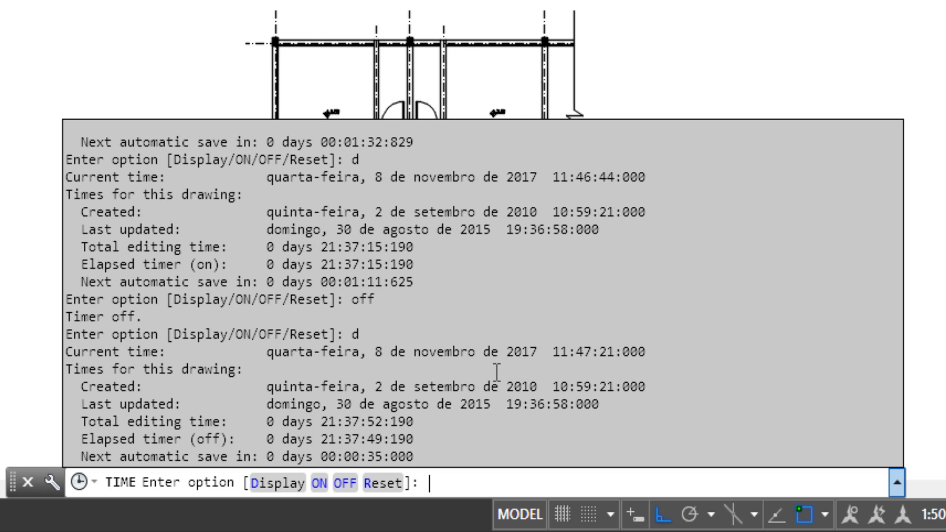
text(d)
key(Return)
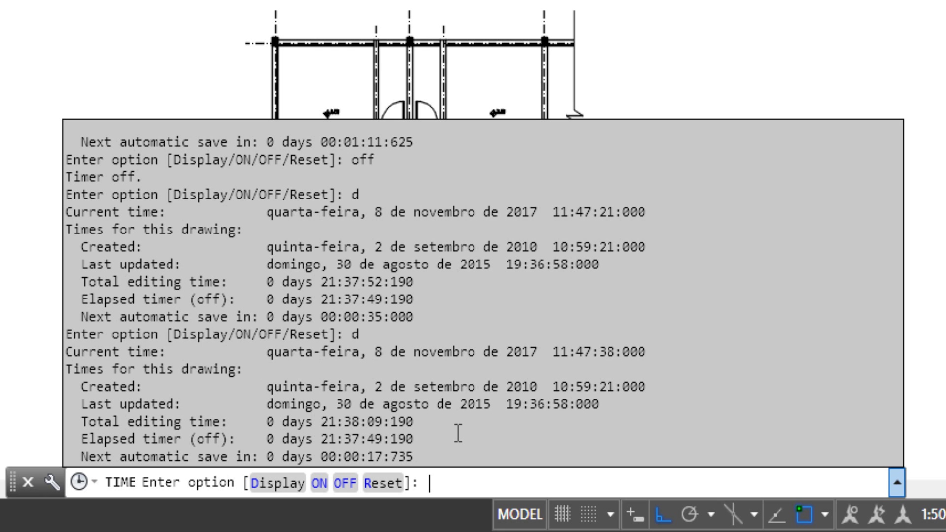
- Turn the elapsed timer back ON and redisplay the times, showing 21:37:51
key(F2)
text(on)
key(Return)
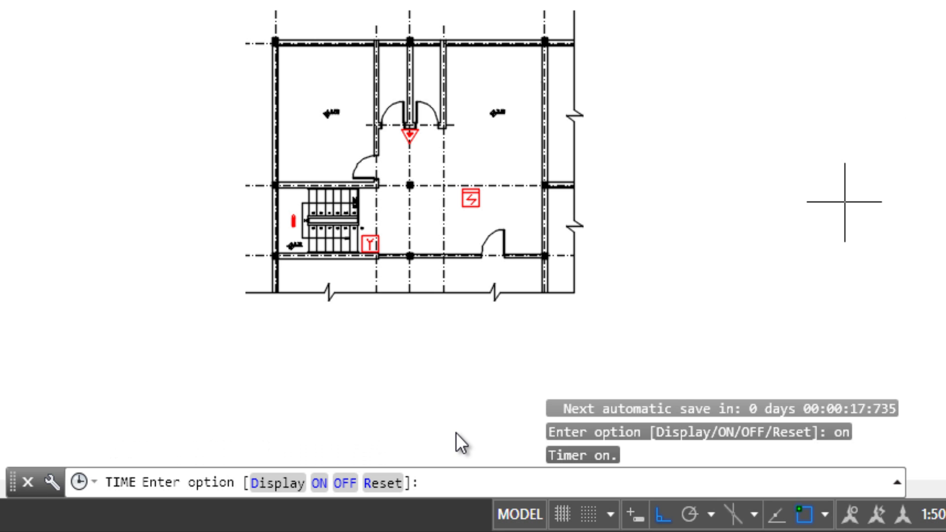
text(d)
key(Return)
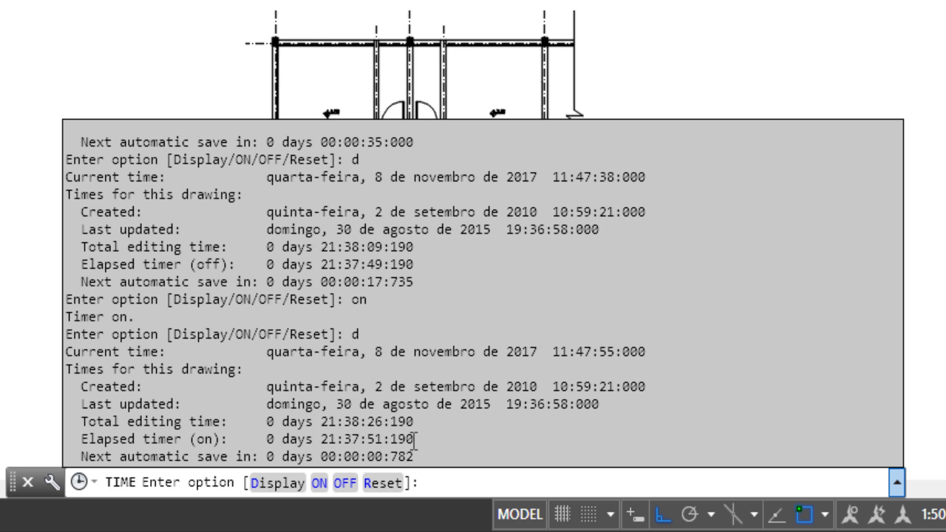
- Highlight the 21:37:51 elapsed timer value in the command history, then deselect it
drag(414, 439, 282, 439)
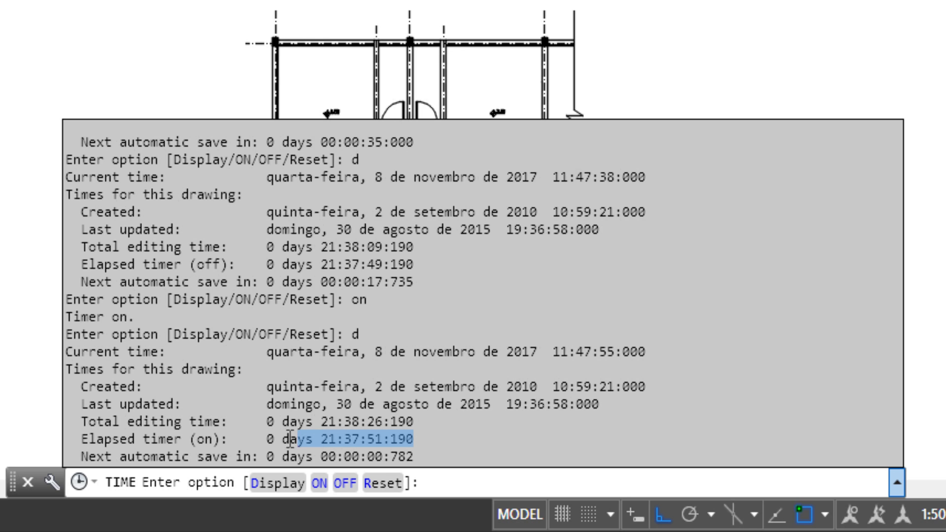
click(539, 442)
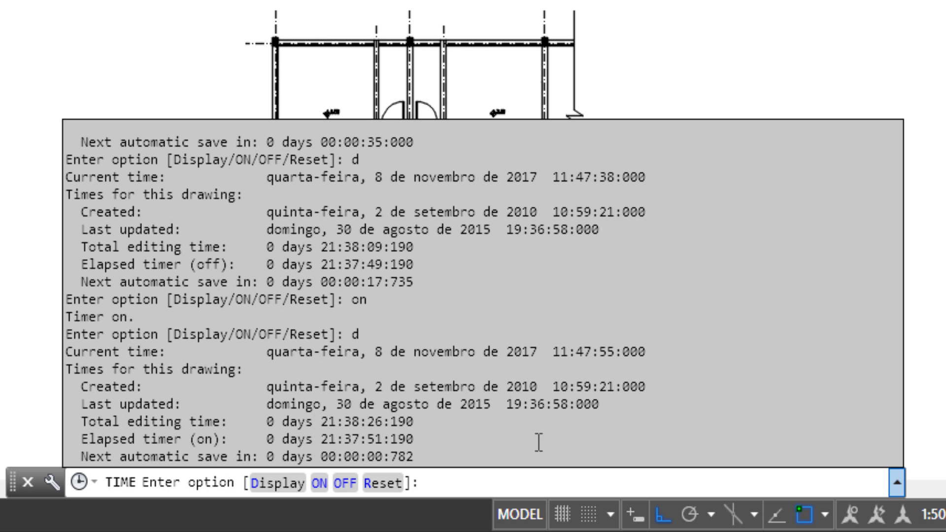
click(465, 479)
- Redisplay the times twice with D, elapsed timer advancing to 21:38:06
text(d)
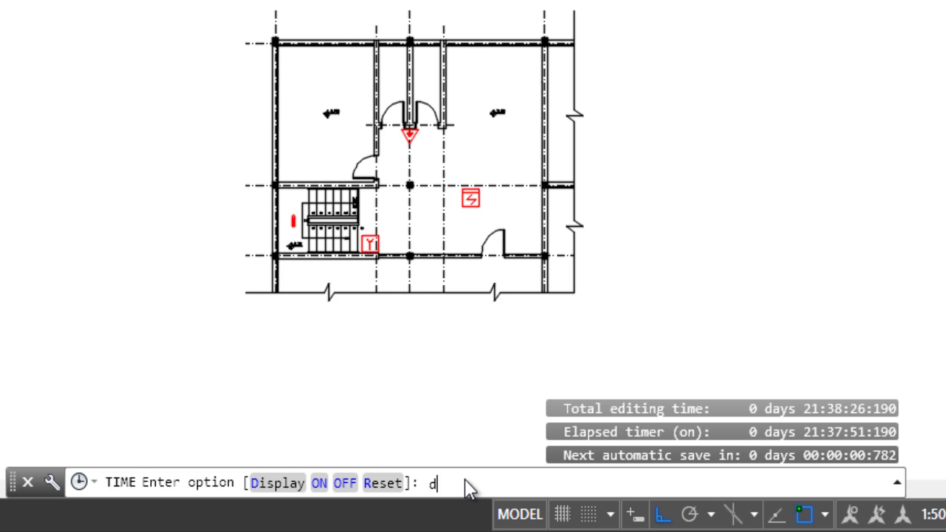
key(Return)
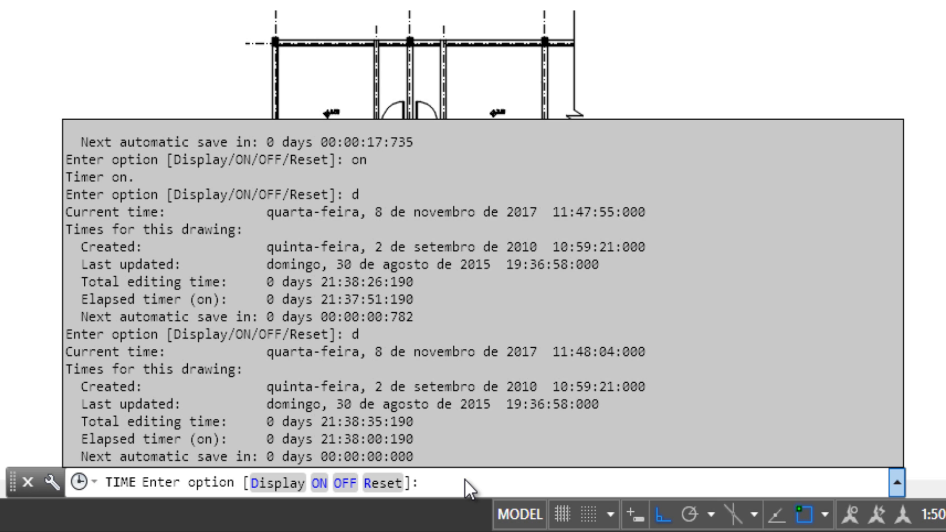
text(d)
key(Return)
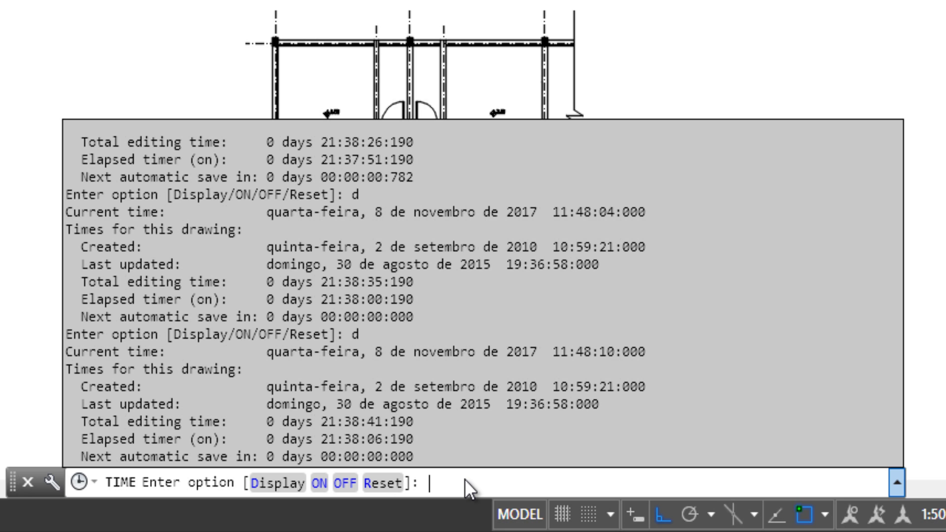
- Reset the elapsed timer with R and redisplay the times, showing 00:00:03
text(r)
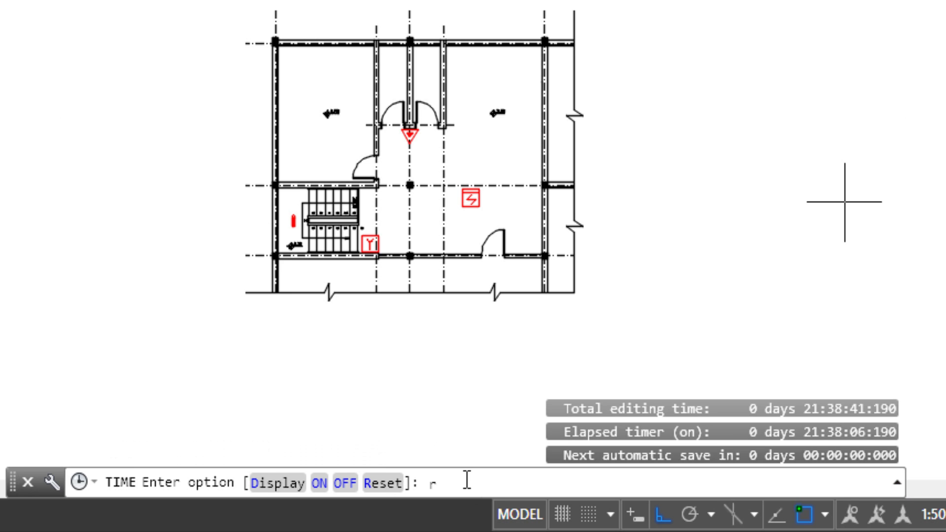
key(Return)
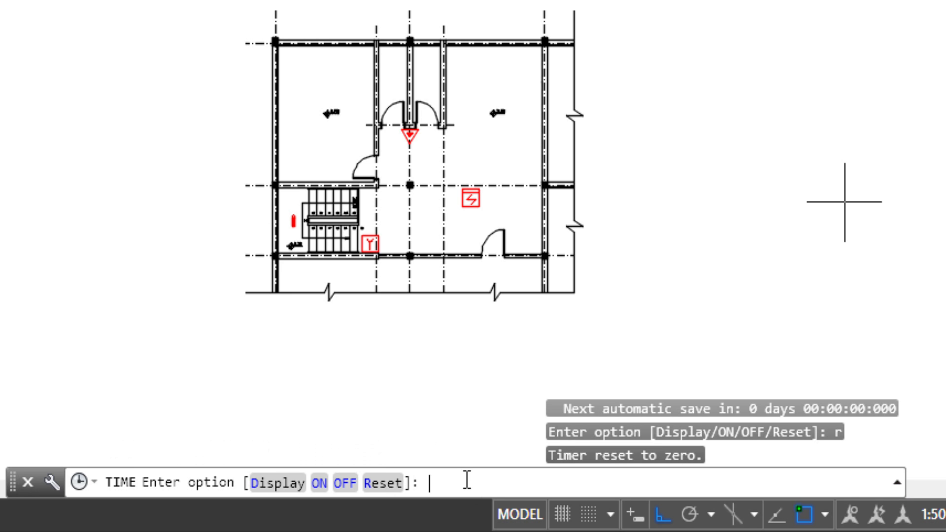
text(d)
key(Return)
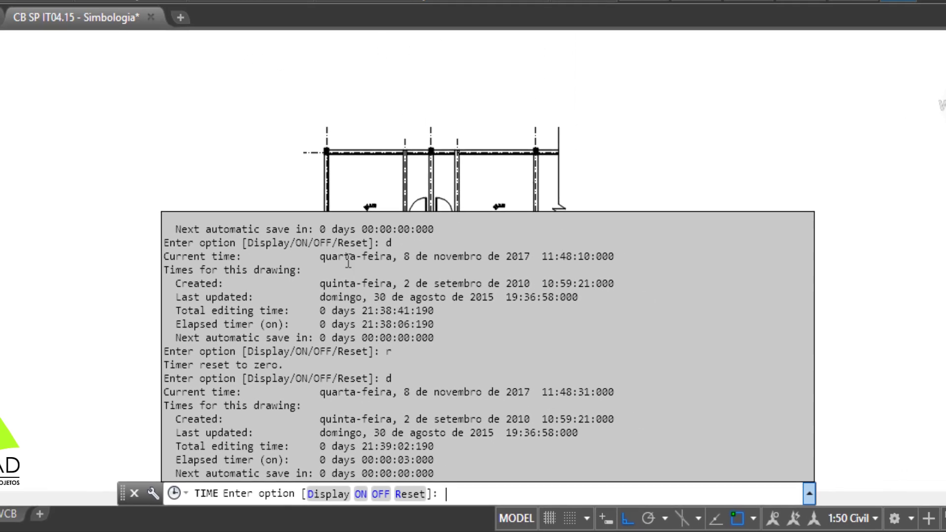
- End the TIME command and save the CB SP IT04.15 - Simbologia drawing
key(F2)
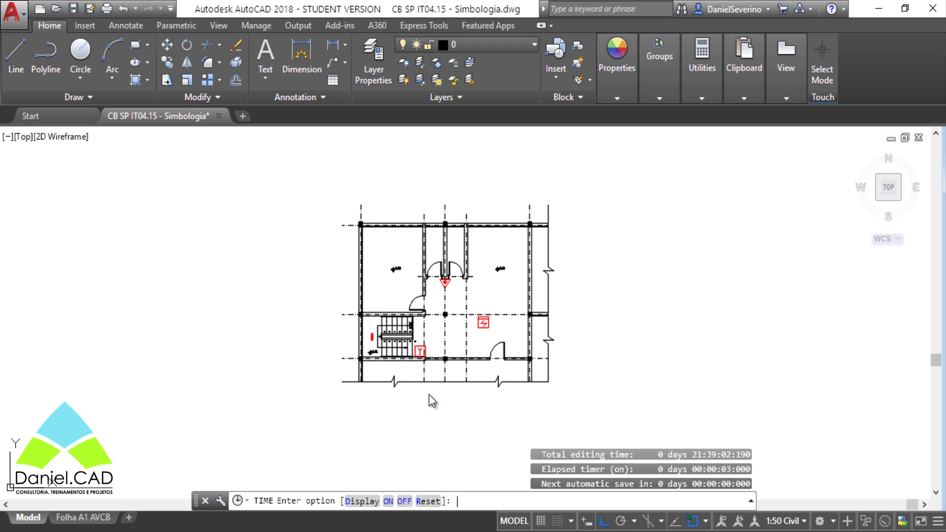
key(Escape)
key(Escape)
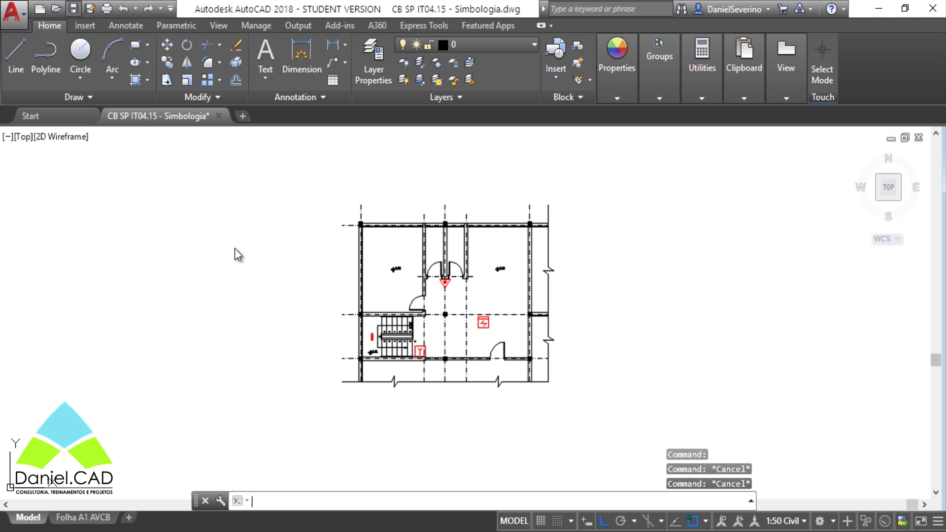
key(ctrl+s)
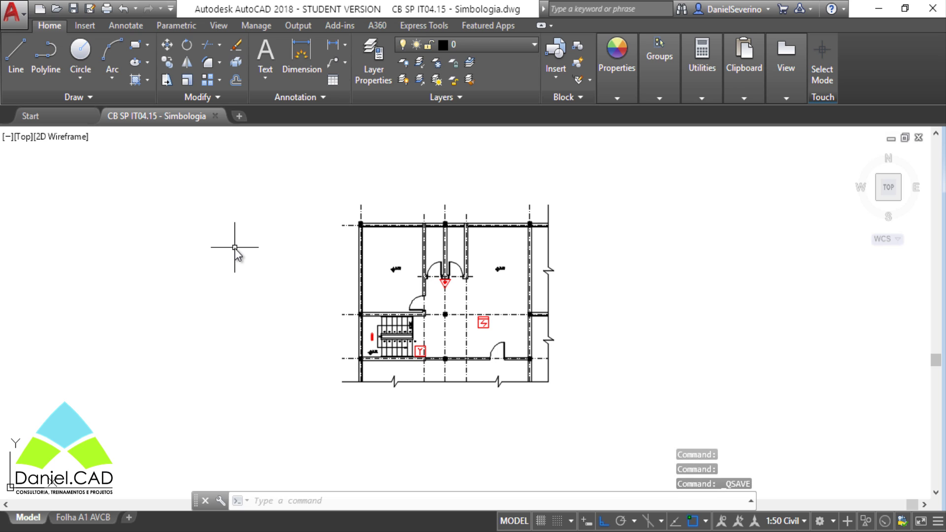
mouse_move(888, 187)
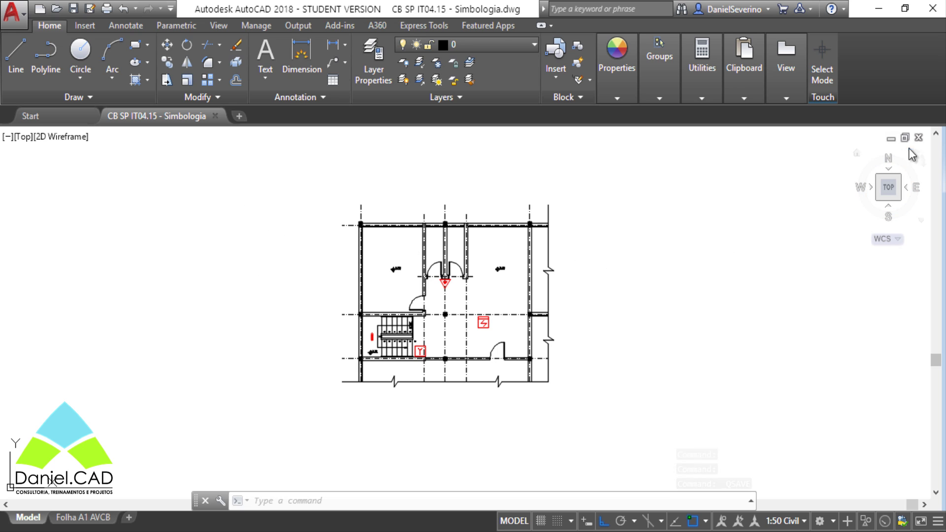
- Close the drawing and reopen it from Recent Documents on the Start page
click(920, 139)
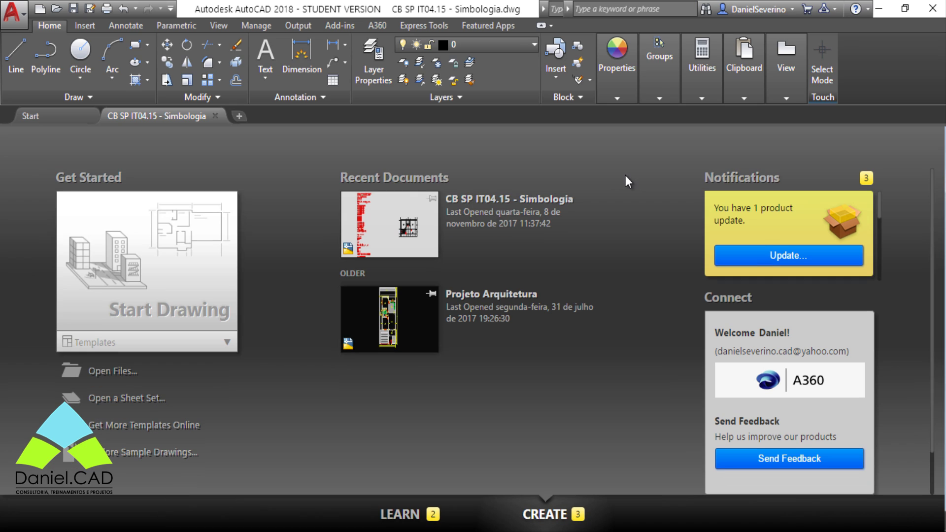
click(386, 235)
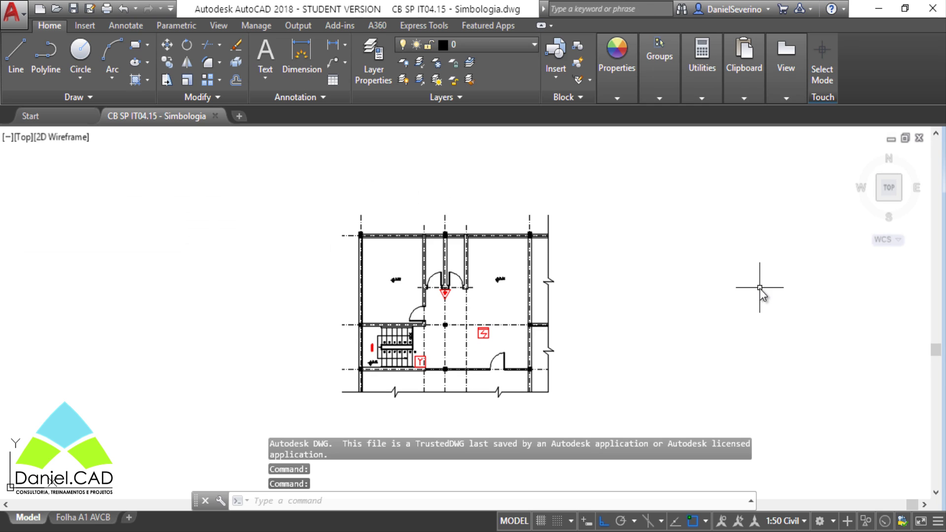
key(Escape)
key(Escape)
key(Escape)
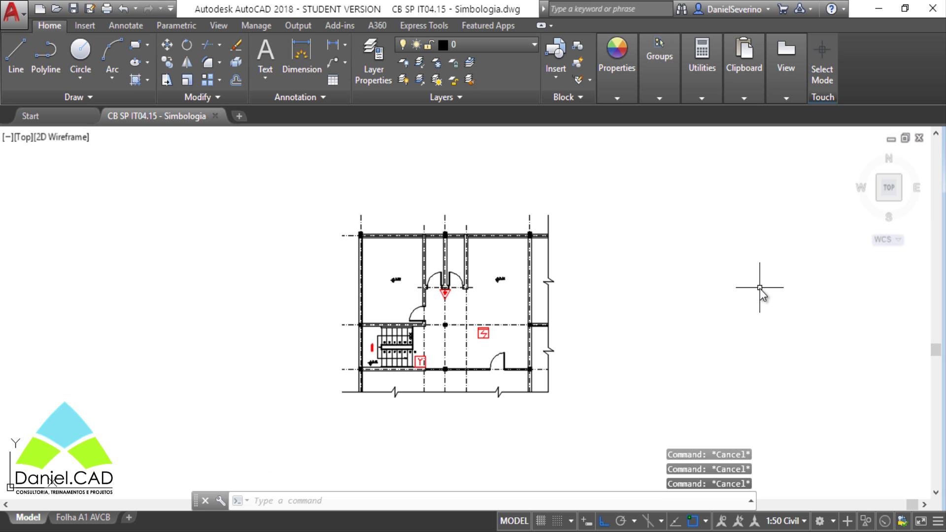
- Run TIME on the reopened drawing and redisplay it, elapsed timer at 00:01:41
text(time)
key(Return)
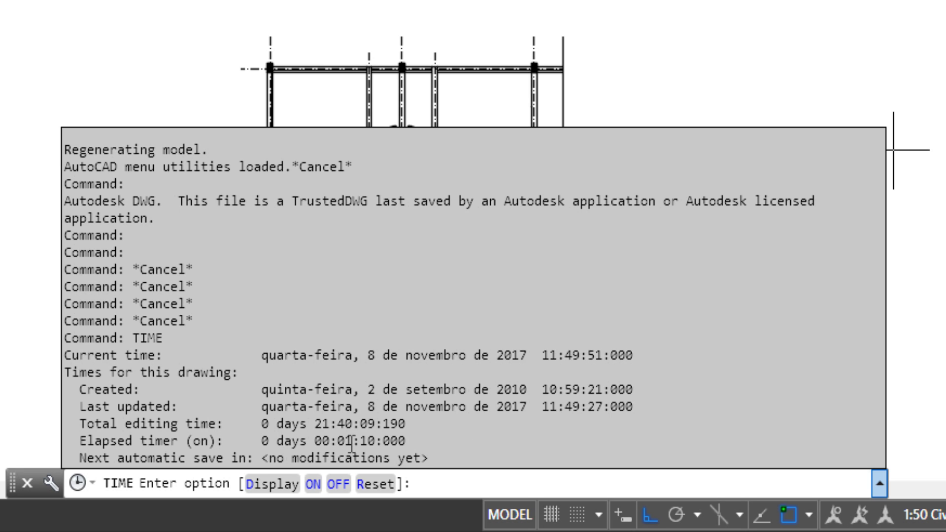
text(d)
key(Return)
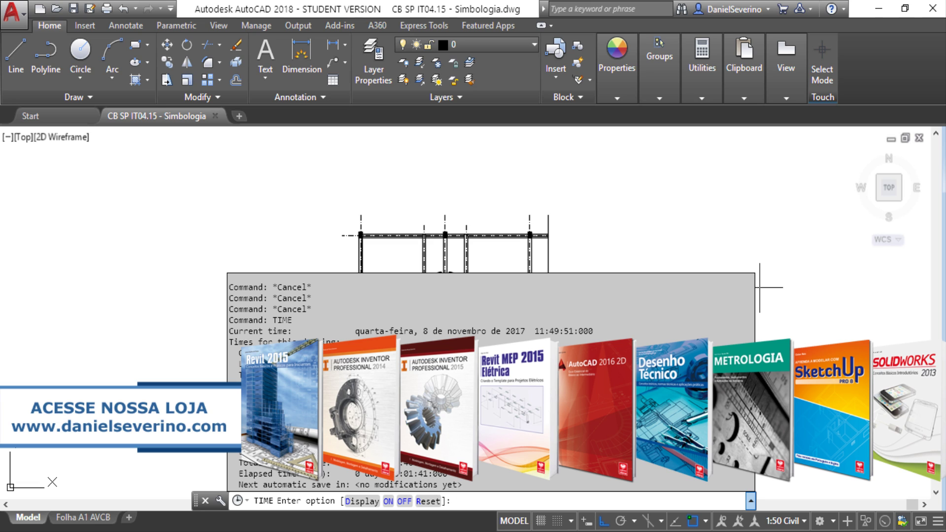
- Redisplay the times with D, current time 11:50:22 and elapsed timer 00:01:41
text(d)
key(Return)
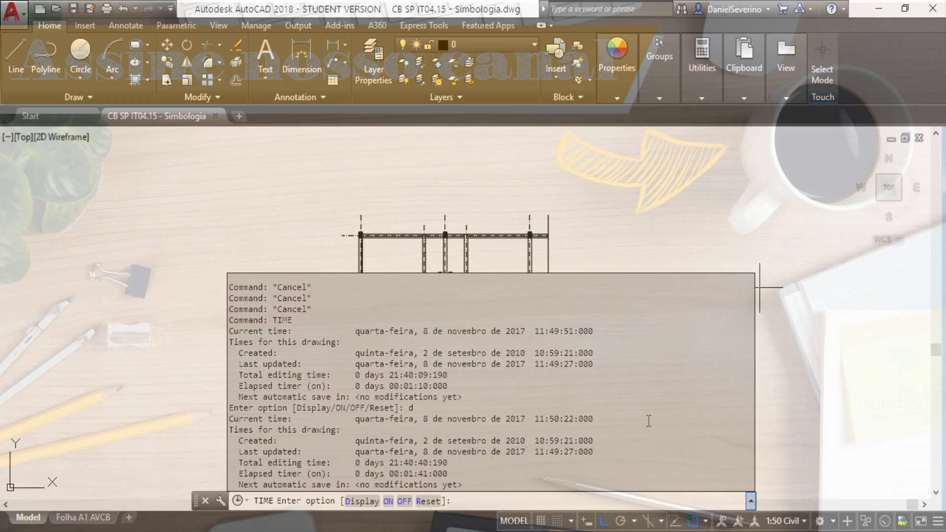